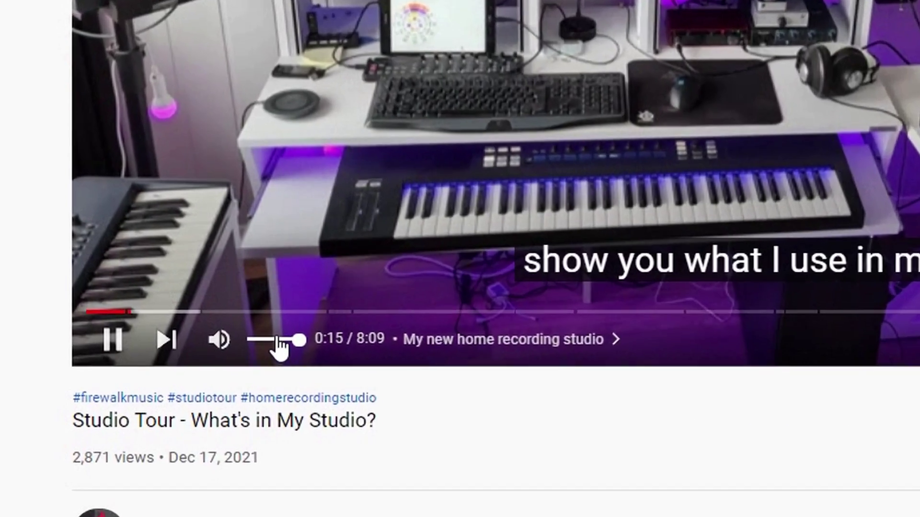
Mute the YouTube studio tour video, then return its volume slider to maximum
click(128, 388)
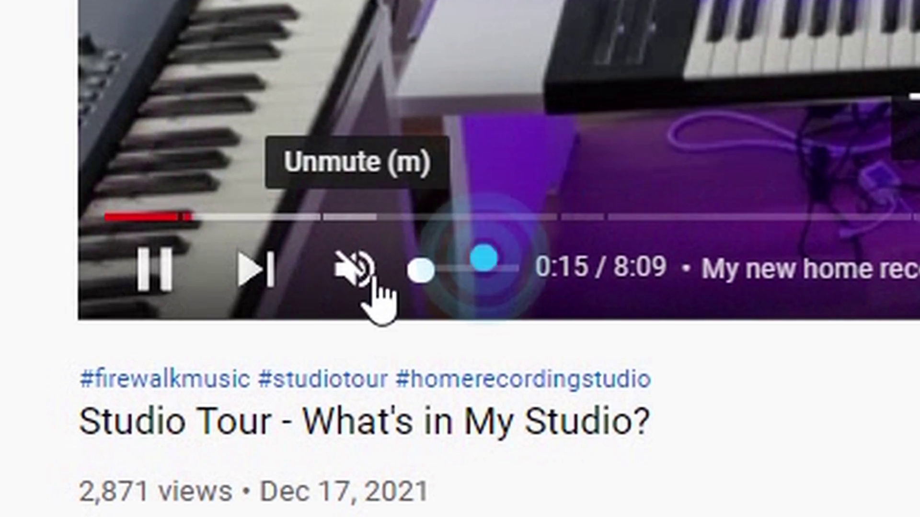
mouse_move(431, 287)
mouse_down()
mouse_move(496, 284)
mouse_move(308, 298)
mouse_up()
mouse_move(581, 284)
mouse_down()
mouse_move(462, 287)
mouse_move(540, 284)
mouse_up()
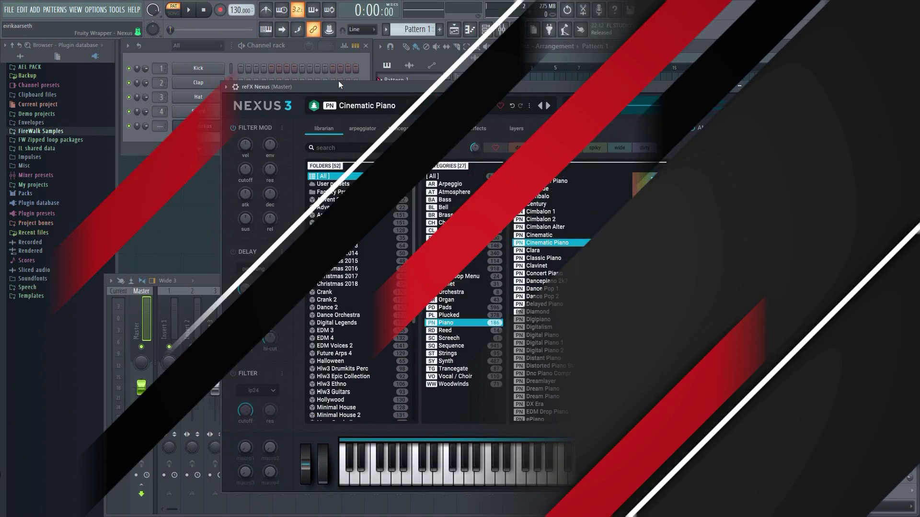
Play the YouTube studio tour video with its volume turned down
drag(340, 82, 336, 59)
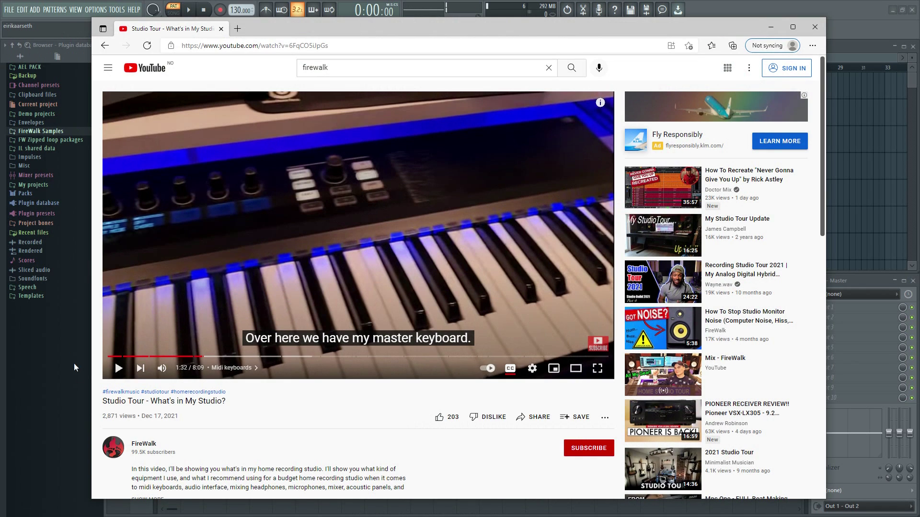
click(120, 369)
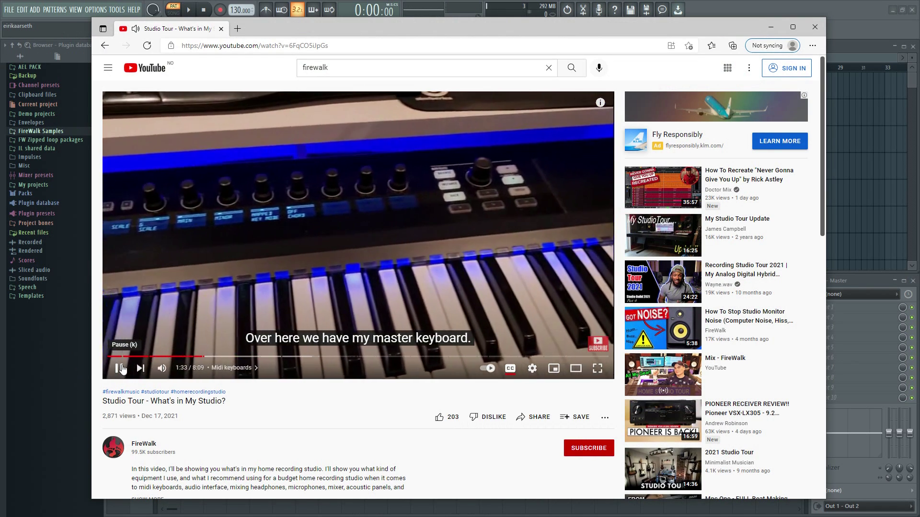
mouse_move(198, 370)
mouse_down()
mouse_move(180, 369)
mouse_move(194, 370)
mouse_up()
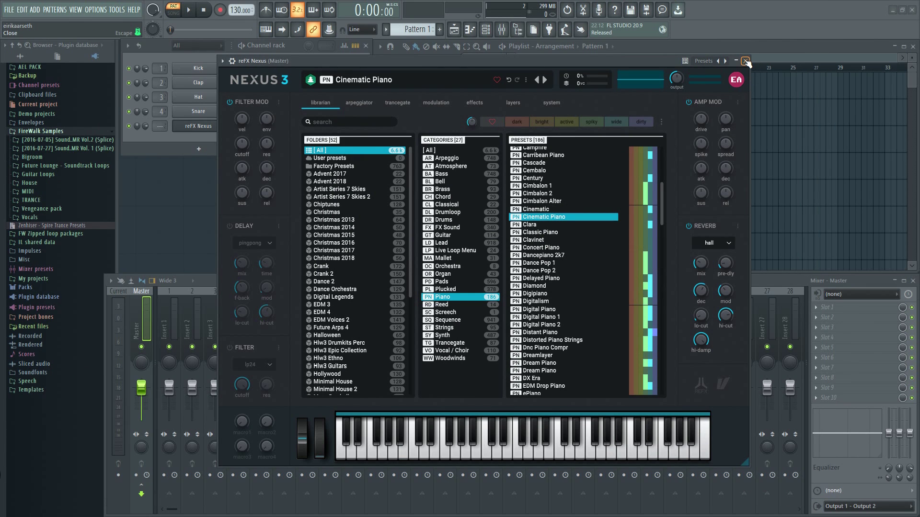
Close Nexus and open the Device dropdown in FL Studio's Audio settings
click(746, 61)
click(96, 10)
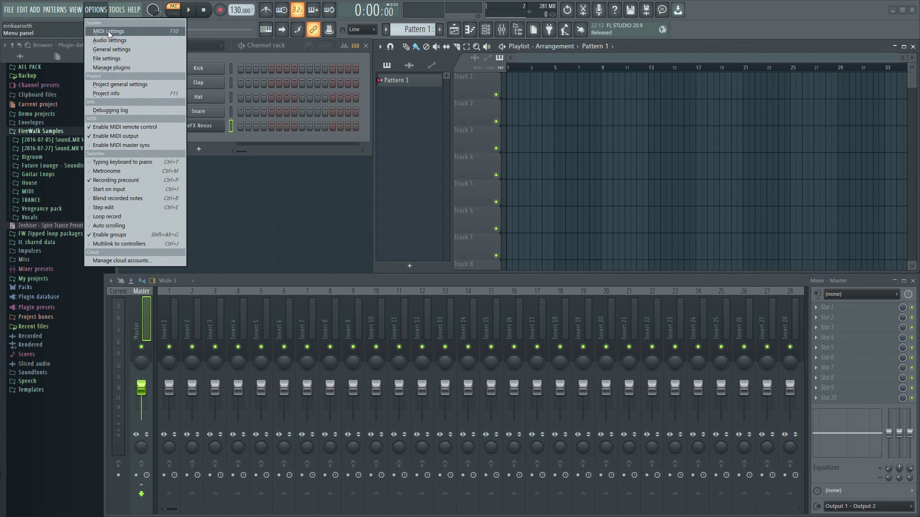
click(141, 41)
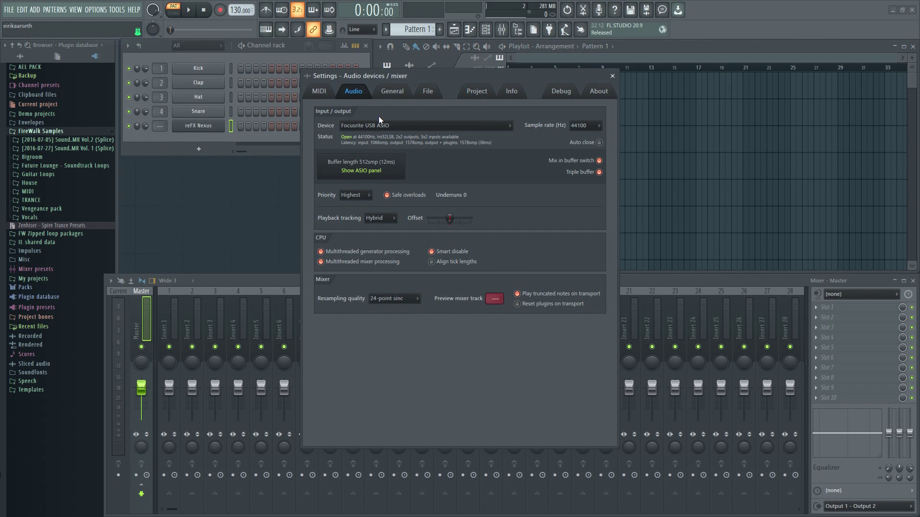
click(415, 128)
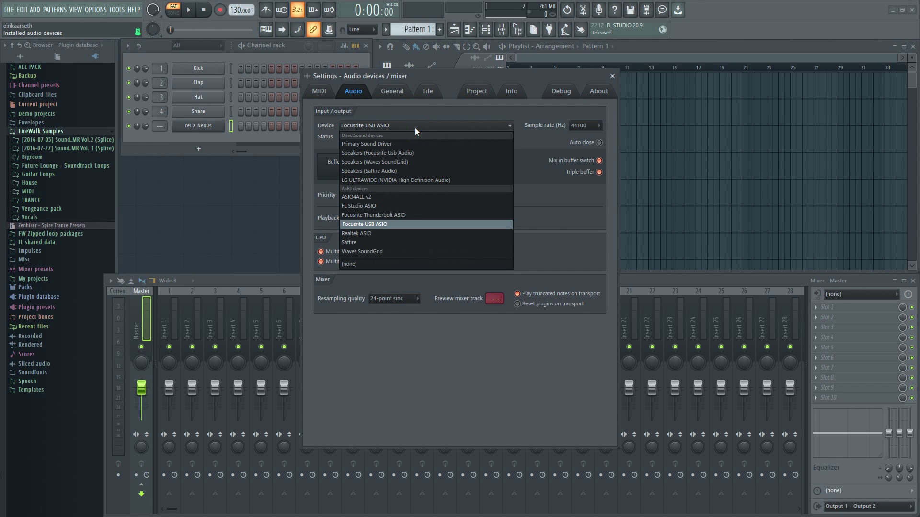
Choose FL Studio ASIO in place of Focusrite USB ASIO as the audio device
click(387, 207)
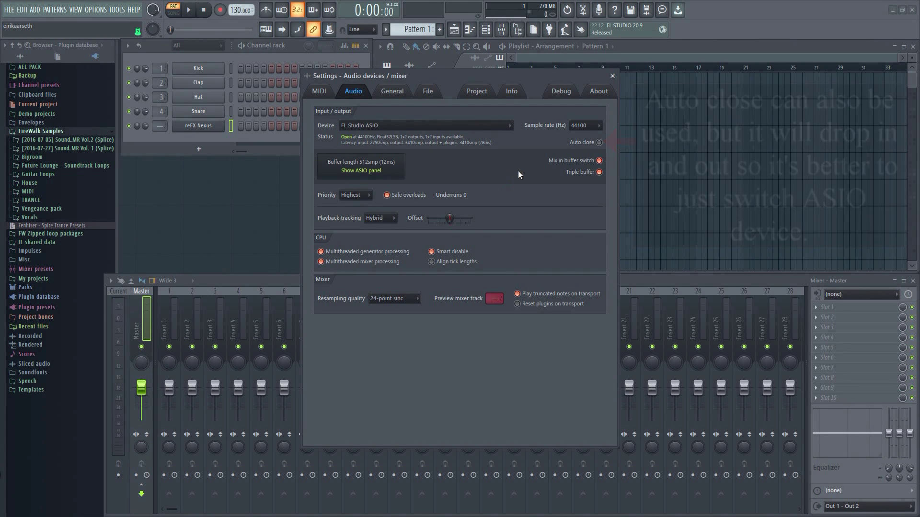
Close Audio settings, resume the YouTube studio tour, then minimize the browser
click(613, 75)
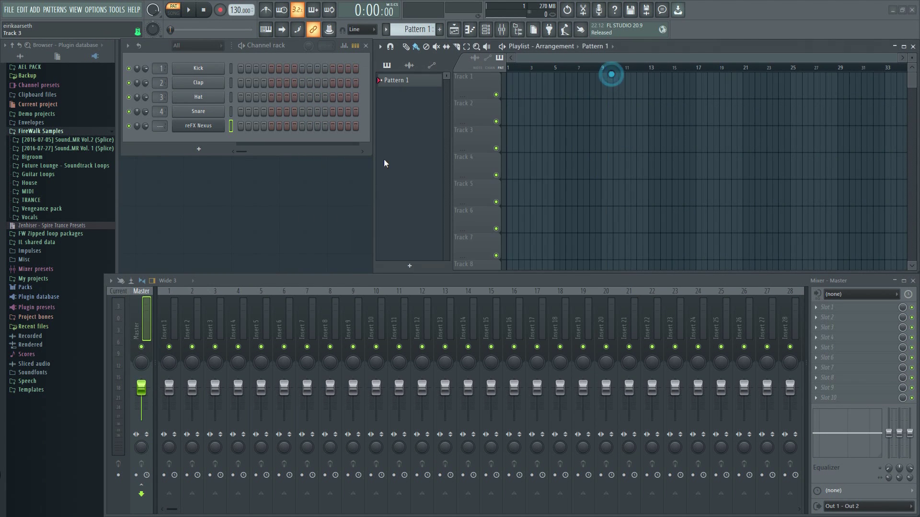
key(alt+Tab)
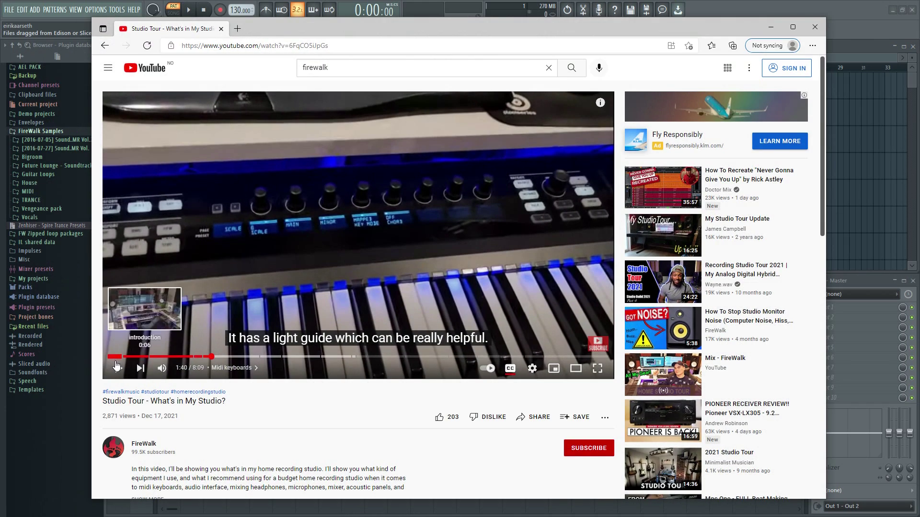
click(120, 369)
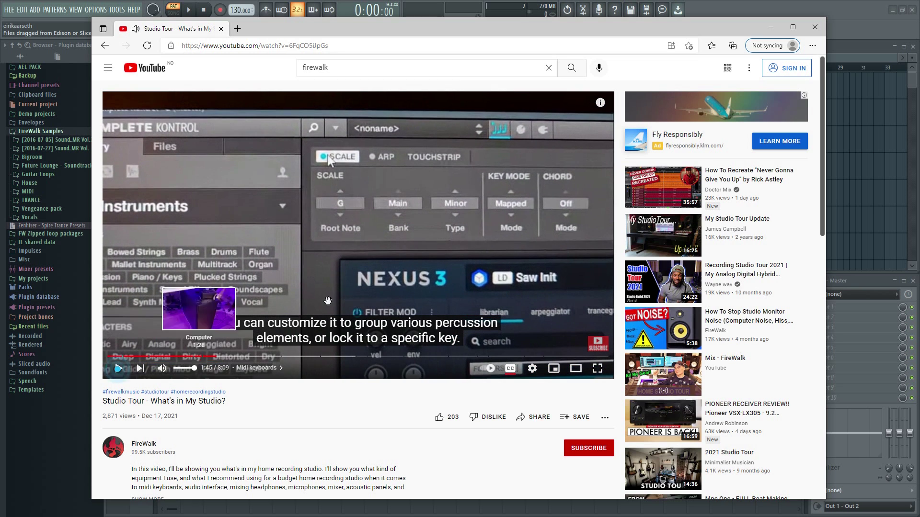
click(770, 27)
Reopen the Device dropdown in FL Studio's Audio settings
click(96, 10)
click(115, 43)
click(377, 126)
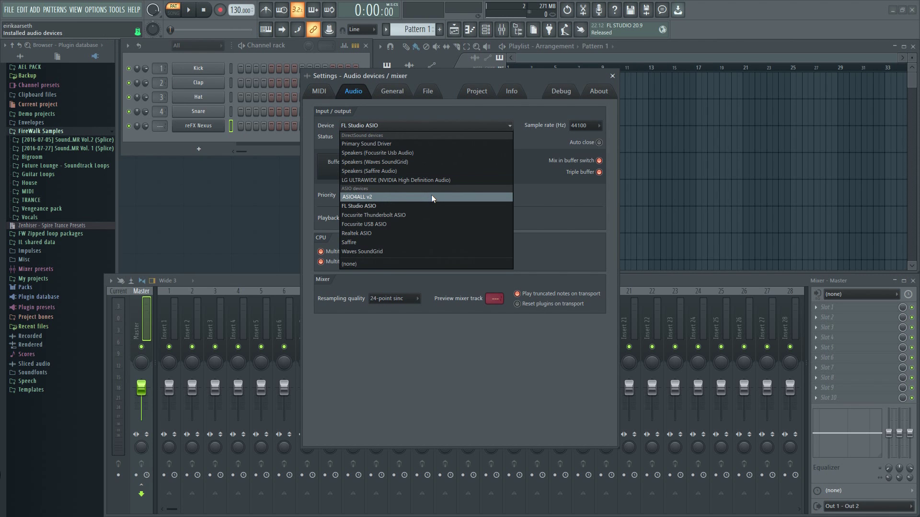
Select Focusrite USB ASIO as the audio device again, replacing FL Studio ASIO
click(422, 223)
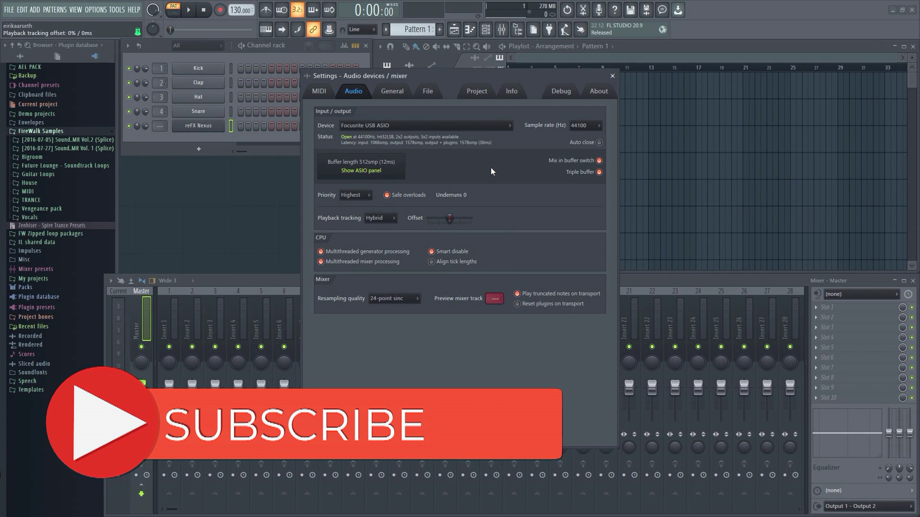